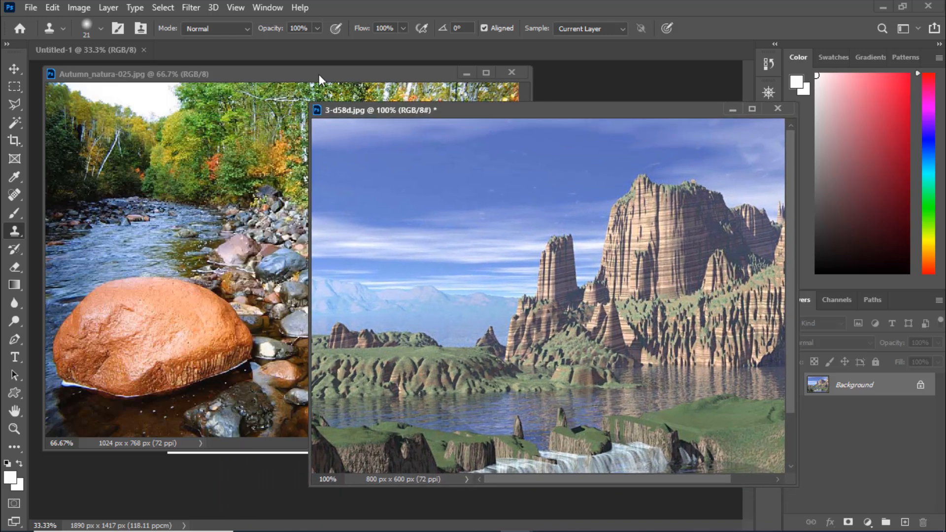
Bring the Autumn_natura-025.jpg window forward and convert its Background into a regular layer named Layer 0
click(318, 74)
drag(314, 98, 343, 109)
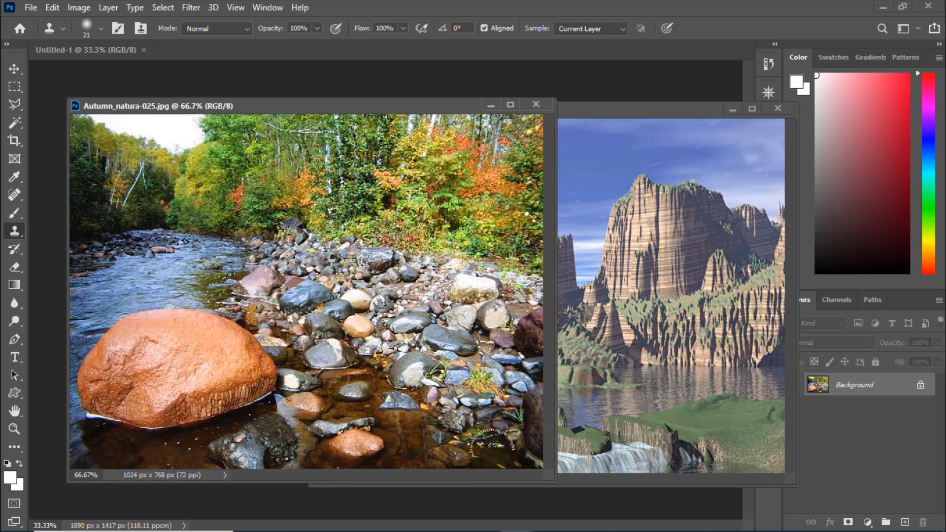
double_click(860, 392)
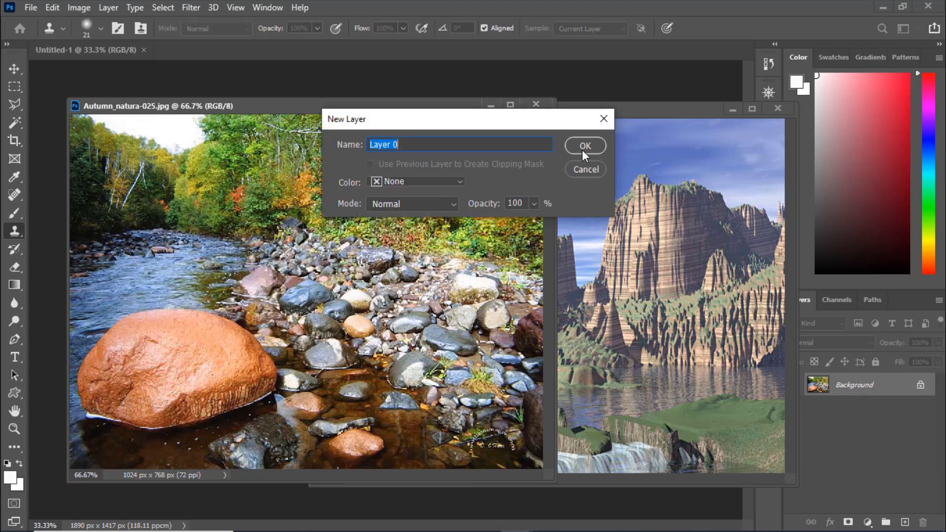
click(582, 151)
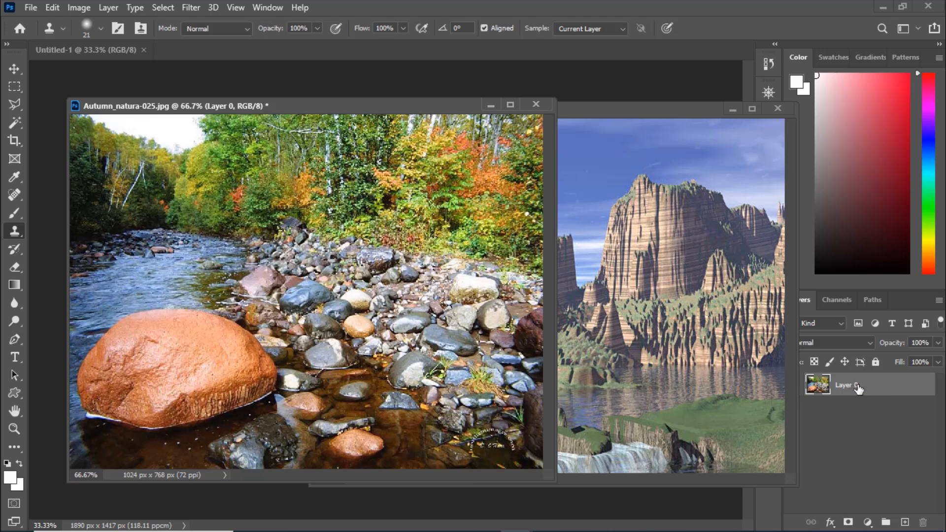
Duplicate Layer 0 and delete the original layer, keeping only the copy
drag(858, 388, 906, 524)
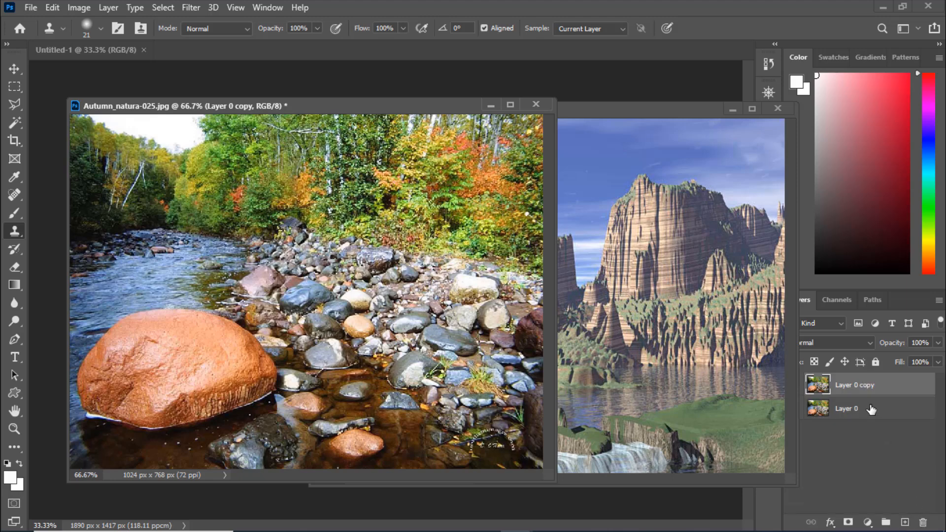
drag(871, 409, 926, 522)
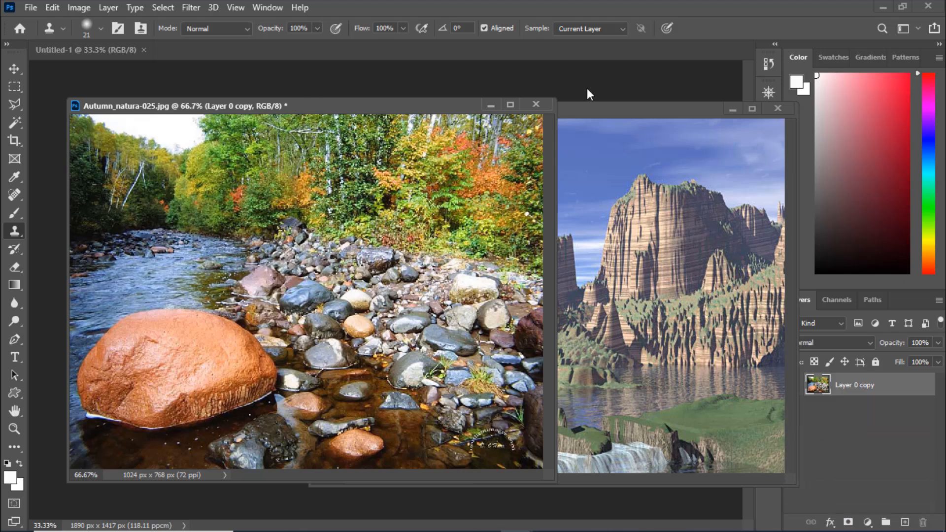
Copy the 3-d58d.jpg landscape into the Autumn_natura-025.jpg document as a new layer with the Move tool
click(594, 105)
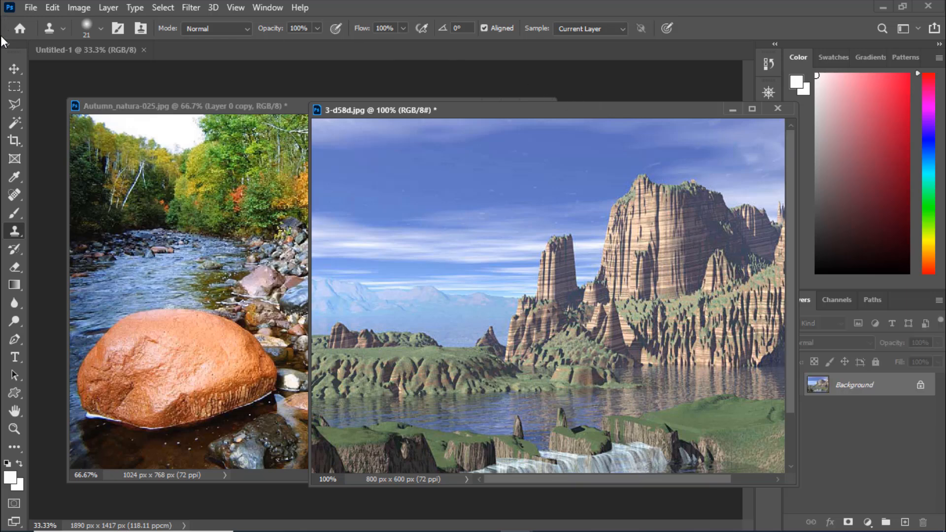
click(13, 69)
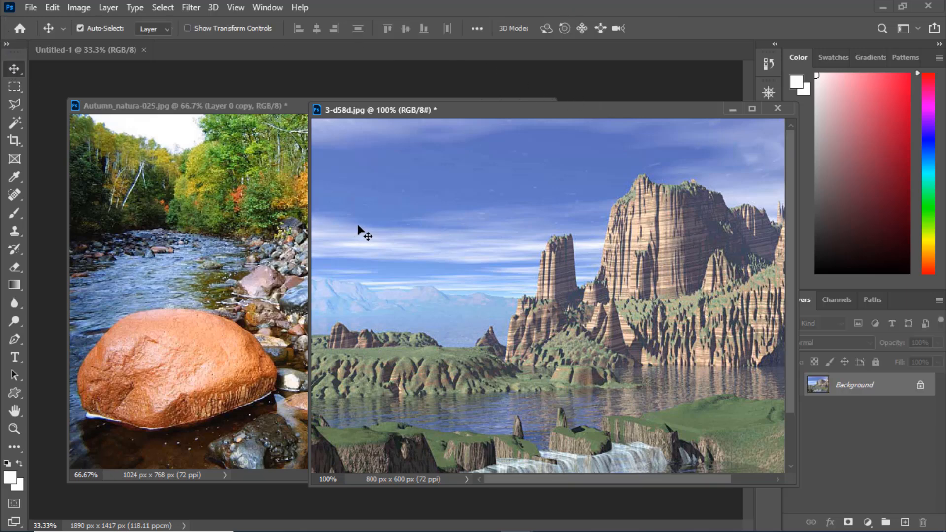
drag(359, 226, 262, 198)
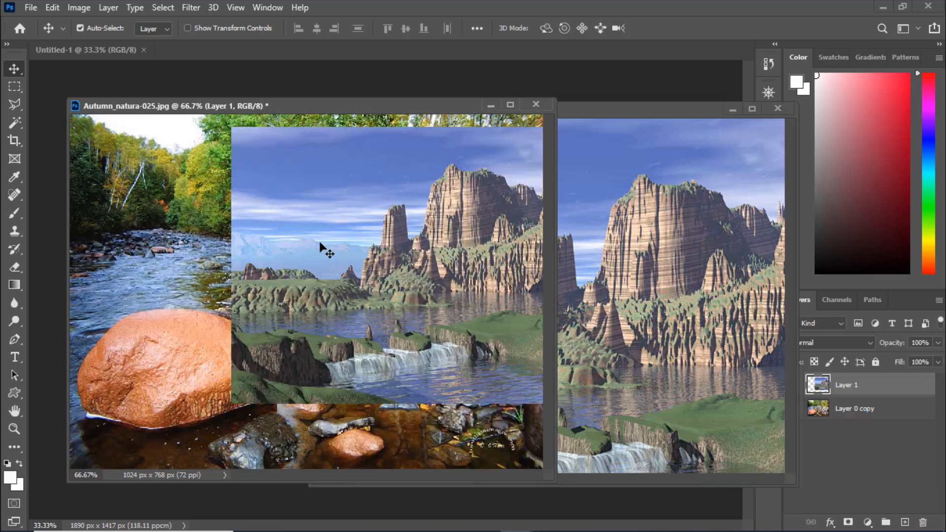
Close the 3-d58d.jpg document without saving its changes
click(777, 108)
click(777, 108)
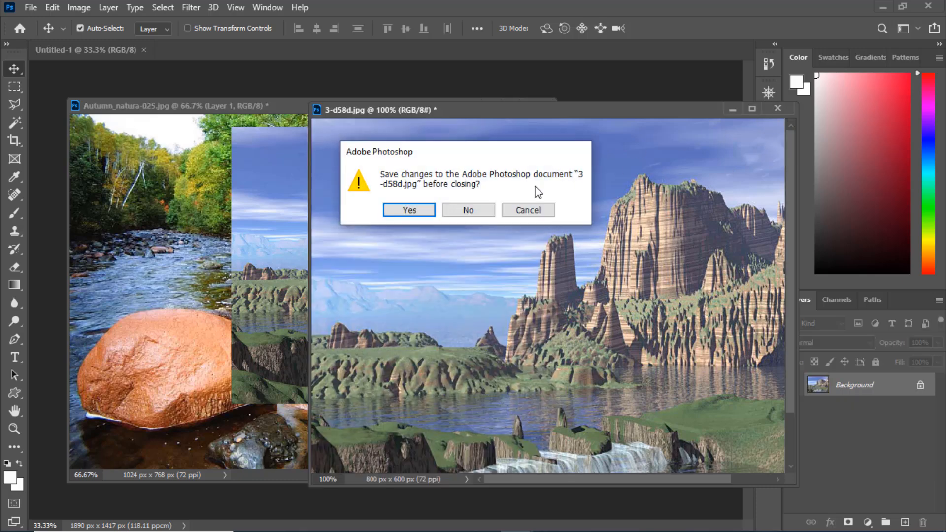
click(472, 210)
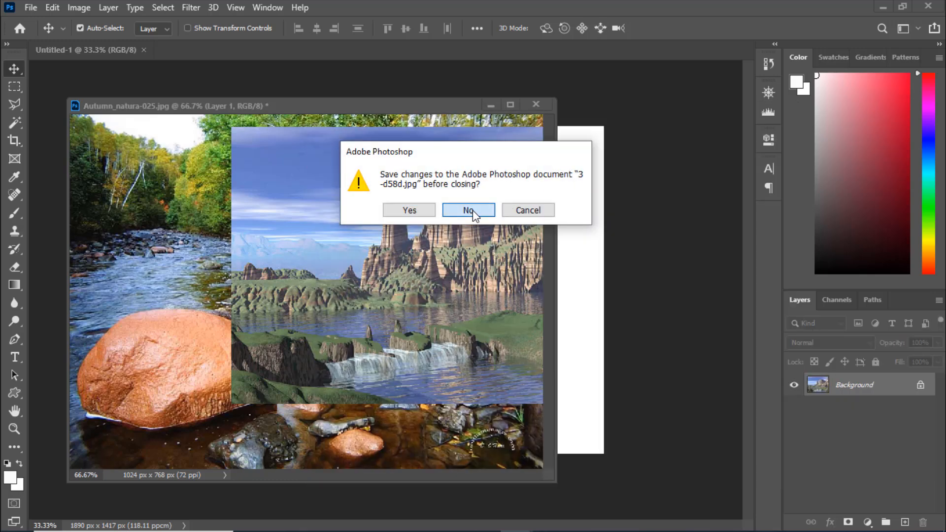
Align the landscape layer with the canvas's upper-left corner and scale it with Free Transform to fill the whole canvas
drag(439, 243, 270, 240)
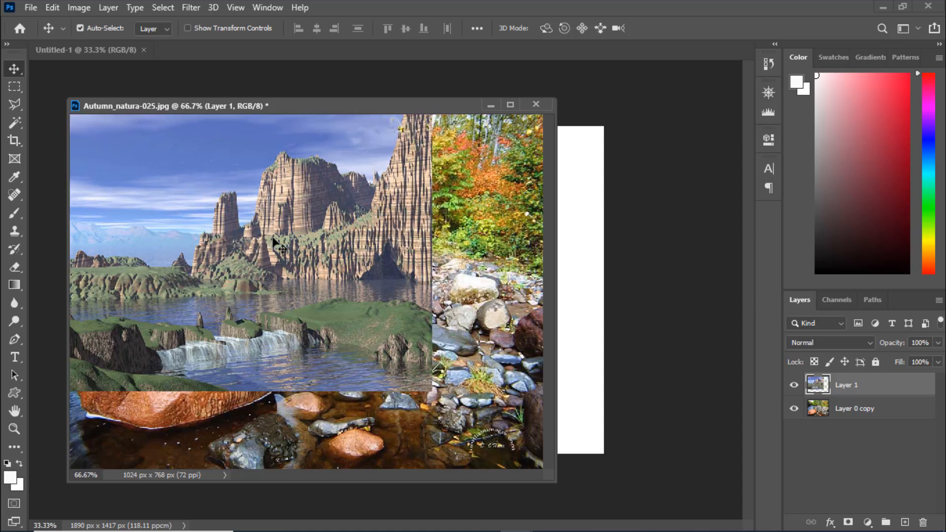
key(ctrl+t)
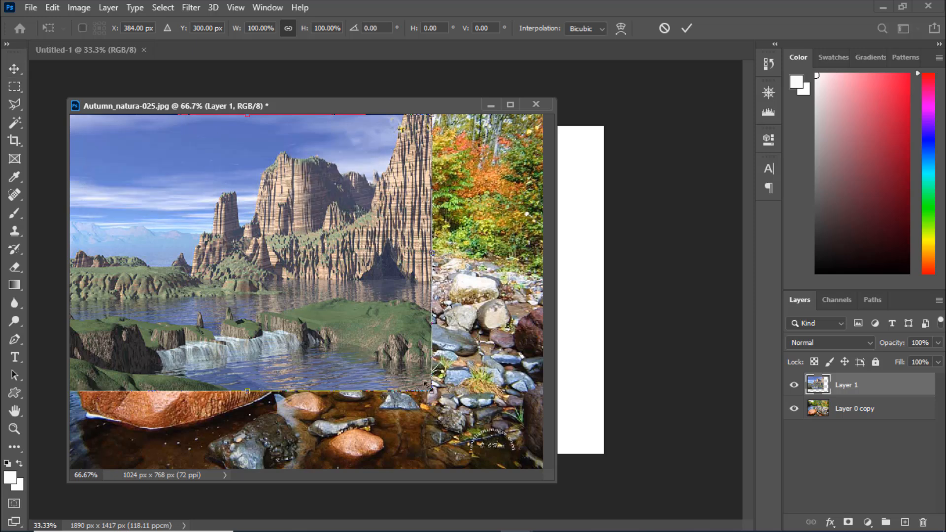
drag(433, 391, 543, 468)
key(Return)
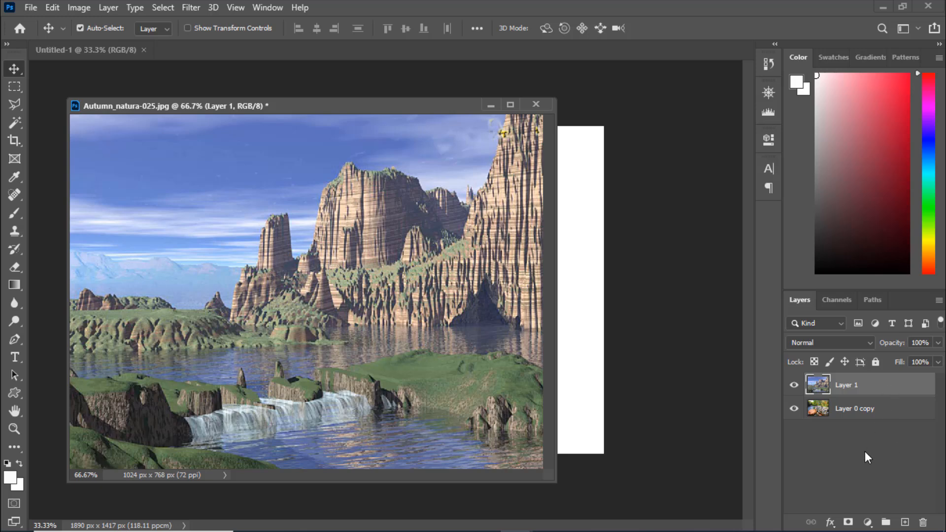
Add a layer mask to Layer 1 and make black the foreground color
click(848, 522)
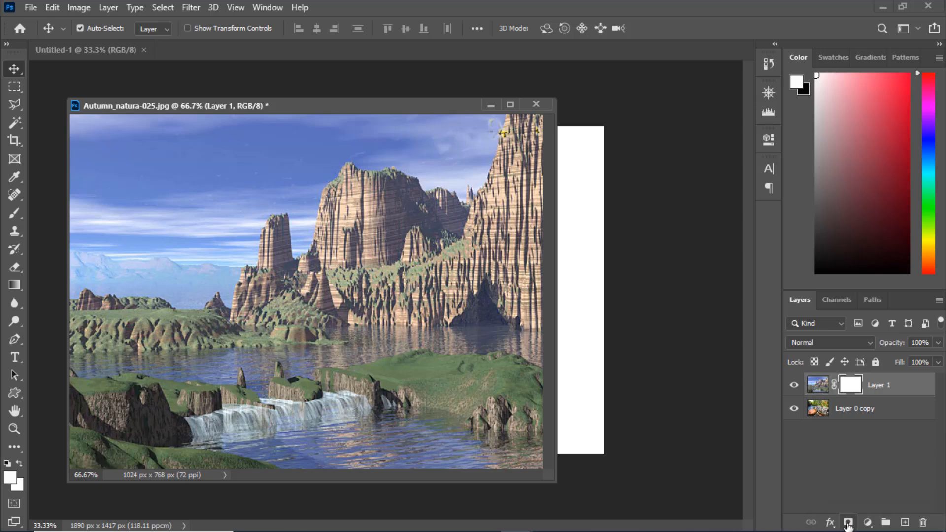
click(20, 463)
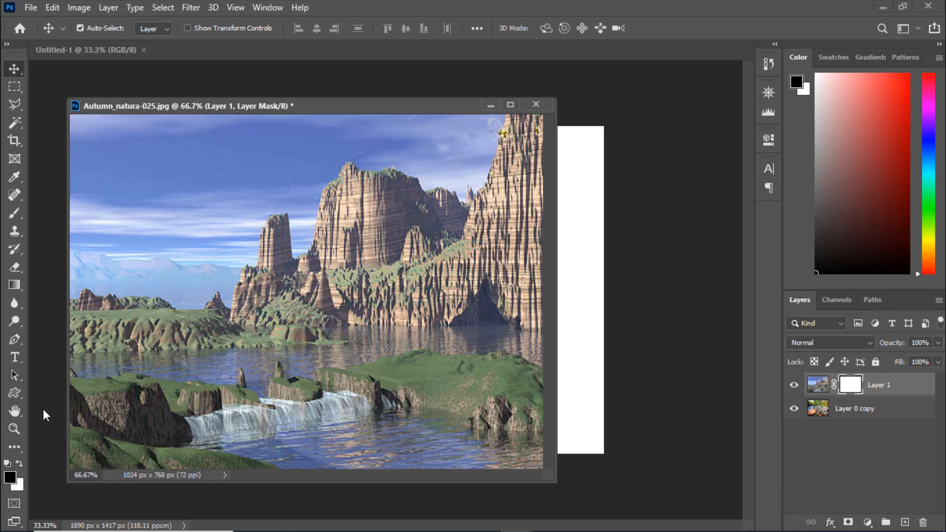
Paint the mask with a 90 px Soft Round brush over the left part to reveal the river, trees and boulder
click(22, 217)
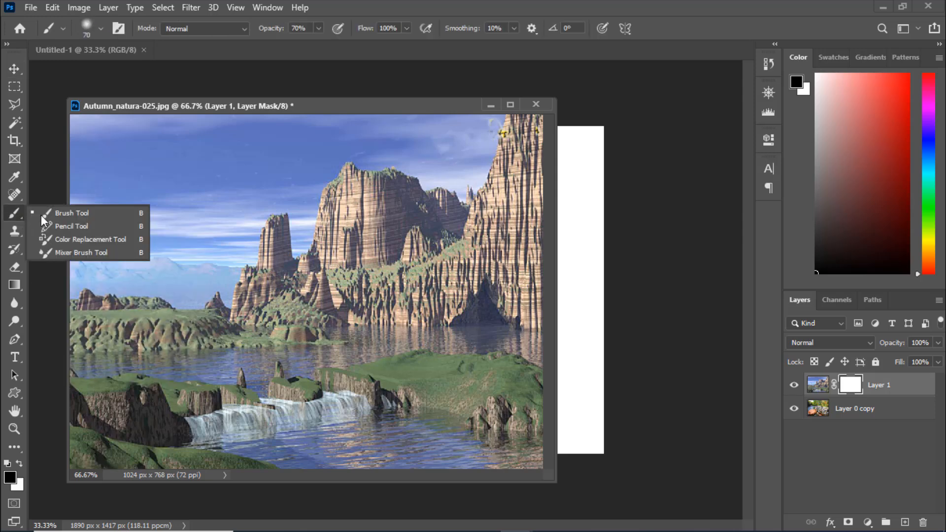
click(58, 212)
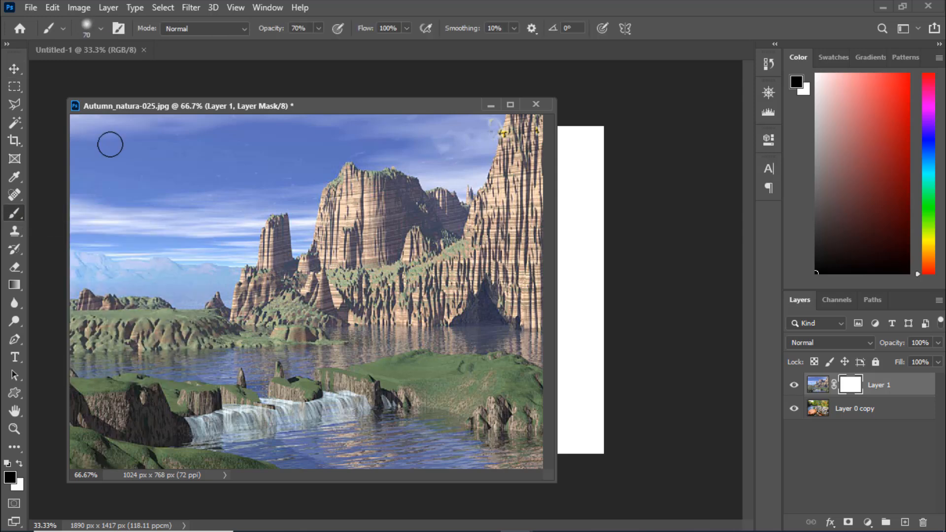
click(100, 28)
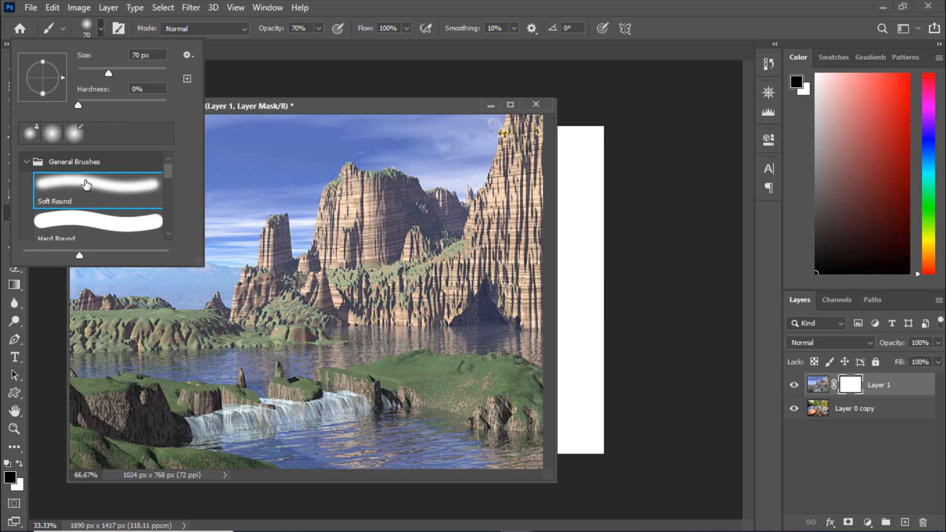
click(105, 191)
click(380, 107)
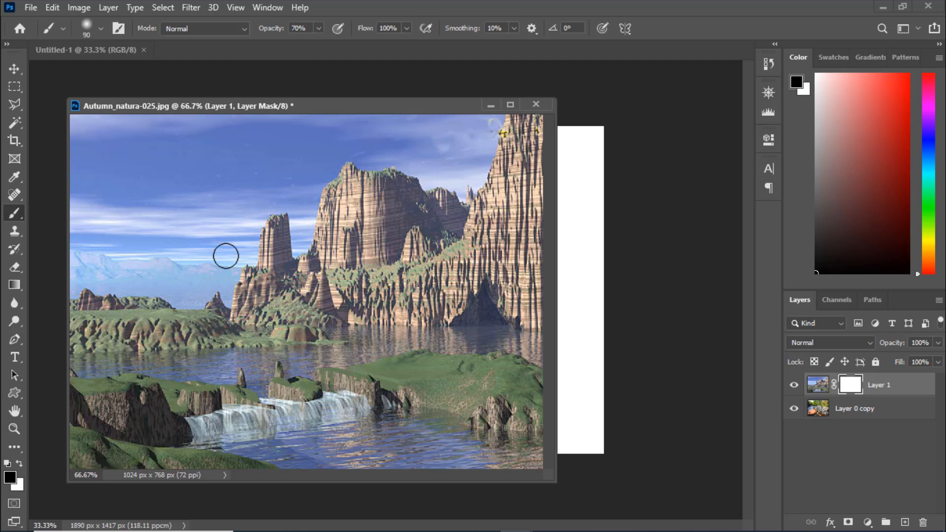
mouse_move(167, 323)
mouse_down()
mouse_move(226, 323)
mouse_move(132, 323)
mouse_move(219, 295)
mouse_move(271, 295)
mouse_move(118, 351)
mouse_move(231, 376)
mouse_move(115, 381)
mouse_move(272, 419)
mouse_move(135, 439)
mouse_move(313, 483)
mouse_move(234, 492)
mouse_move(108, 472)
mouse_move(86, 439)
mouse_move(86, 340)
mouse_move(75, 324)
mouse_move(85, 437)
mouse_move(133, 328)
mouse_move(213, 315)
mouse_move(123, 287)
mouse_move(92, 290)
mouse_move(375, 376)
mouse_move(240, 314)
mouse_move(335, 340)
mouse_move(105, 250)
mouse_move(194, 245)
mouse_move(67, 234)
mouse_move(111, 133)
mouse_move(99, 125)
mouse_move(78, 276)
mouse_move(108, 109)
mouse_move(84, 188)
mouse_move(122, 128)
mouse_move(191, 134)
mouse_move(90, 160)
mouse_move(103, 169)
mouse_move(43, 177)
mouse_move(131, 208)
mouse_move(111, 215)
mouse_move(191, 205)
mouse_move(209, 241)
mouse_move(206, 260)
mouse_move(214, 191)
mouse_move(251, 185)
mouse_move(169, 223)
mouse_move(227, 266)
mouse_up()
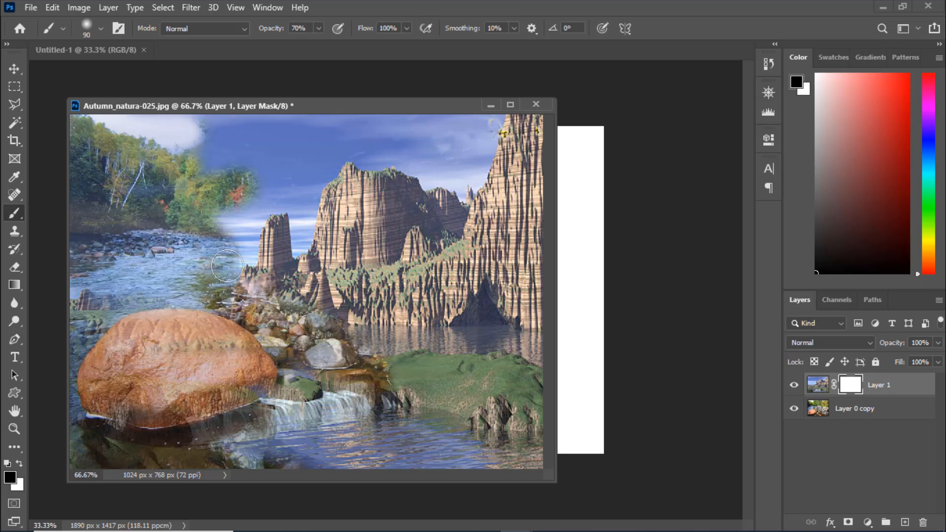
Lower the brush opacity to 49% and paint the mask over the sky above the cliffs and beside the rock pillar
click(319, 28)
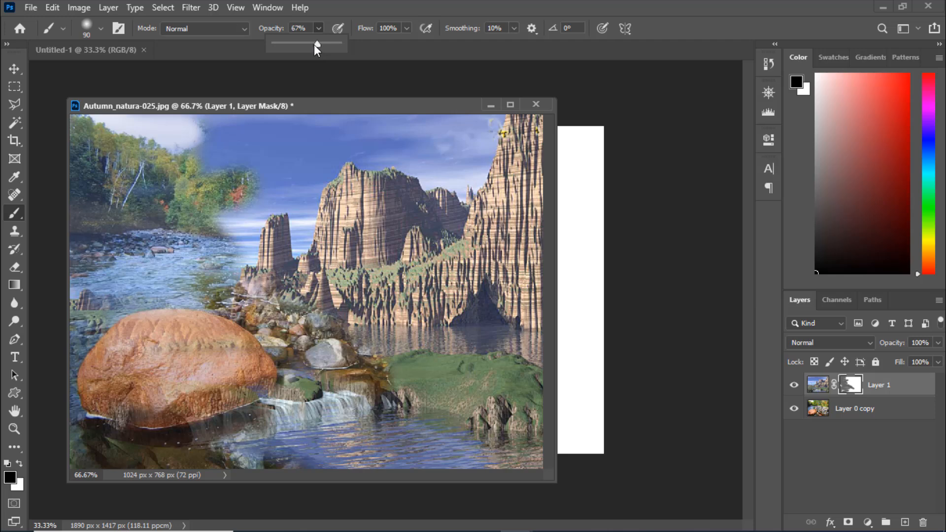
drag(305, 46, 304, 45)
mouse_move(247, 153)
mouse_down()
mouse_move(292, 146)
mouse_move(206, 152)
mouse_move(270, 137)
mouse_move(153, 122)
mouse_move(234, 121)
mouse_move(114, 136)
mouse_move(82, 148)
mouse_move(71, 168)
mouse_move(274, 131)
mouse_move(464, 119)
mouse_move(416, 130)
mouse_move(474, 136)
mouse_move(445, 155)
mouse_move(476, 131)
mouse_move(454, 177)
mouse_move(385, 147)
mouse_move(321, 149)
mouse_move(304, 182)
mouse_move(237, 199)
mouse_move(306, 161)
mouse_move(243, 163)
mouse_move(370, 141)
mouse_move(373, 156)
mouse_move(478, 118)
mouse_move(482, 146)
mouse_move(492, 121)
mouse_move(469, 180)
mouse_move(451, 186)
mouse_move(389, 160)
mouse_move(314, 185)
mouse_move(299, 198)
mouse_move(304, 208)
mouse_move(328, 171)
mouse_up()
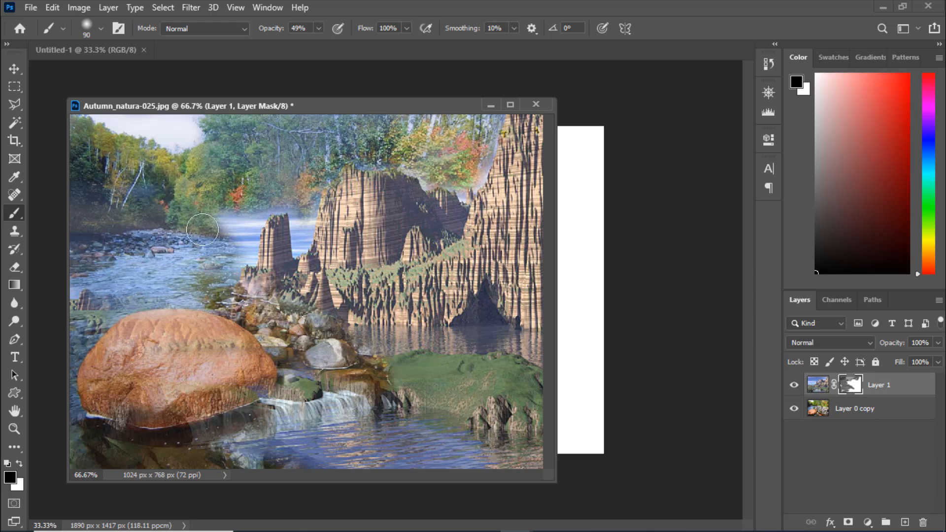
mouse_move(241, 231)
mouse_down()
mouse_move(250, 243)
mouse_move(241, 220)
mouse_move(249, 243)
mouse_move(244, 225)
mouse_move(274, 194)
mouse_move(302, 212)
mouse_move(297, 219)
mouse_up()
Reduce the brush to 35 px and mask the remaining sky between pillar and cliff and along the tall right cliff's edge
key(bracketleft)
key(bracketleft)
key(bracketleft)
key(bracketleft)
key(bracketleft)
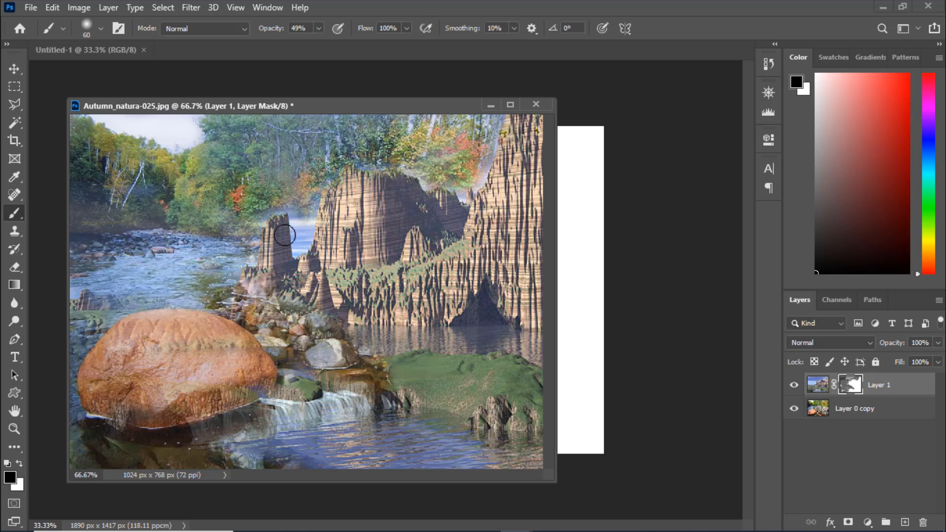
key(bracketleft)
key(bracketleft)
mouse_move(297, 212)
mouse_down()
mouse_move(299, 238)
mouse_move(307, 211)
mouse_move(305, 241)
mouse_move(296, 235)
mouse_up()
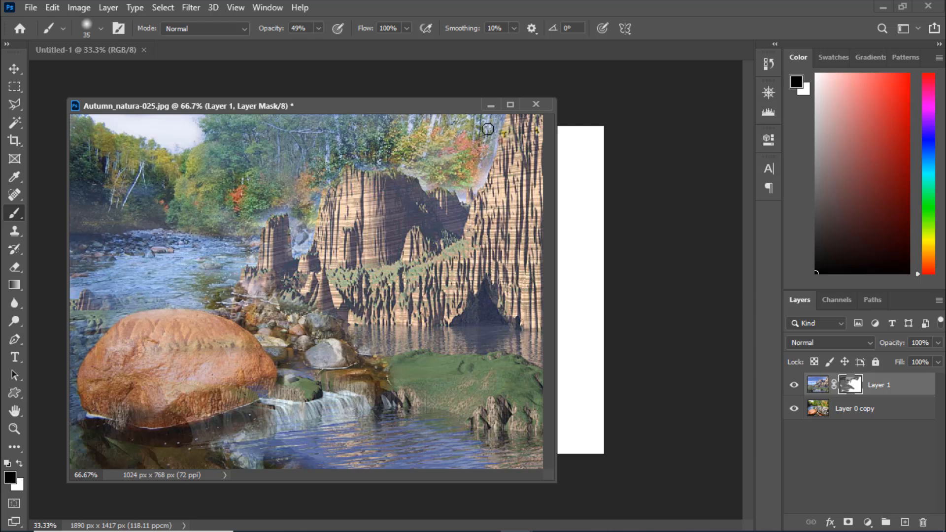
drag(490, 123, 477, 185)
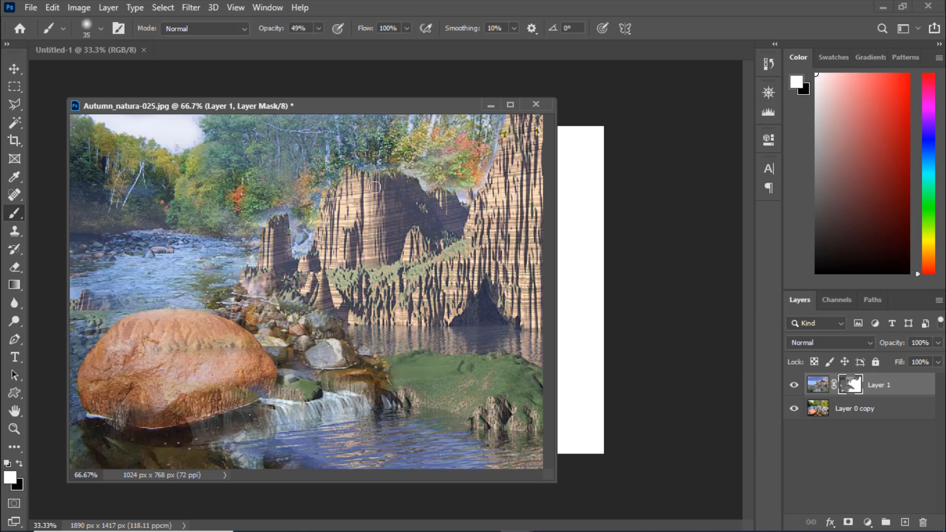
Paint white on the mask with a 70 px brush over the middle cliff's top and the gray stone beside the waterfall
key(bracketright)
mouse_move(367, 175)
mouse_down()
mouse_move(372, 200)
mouse_move(356, 185)
mouse_move(385, 178)
mouse_move(351, 185)
mouse_move(391, 168)
mouse_move(345, 176)
mouse_move(369, 180)
mouse_up()
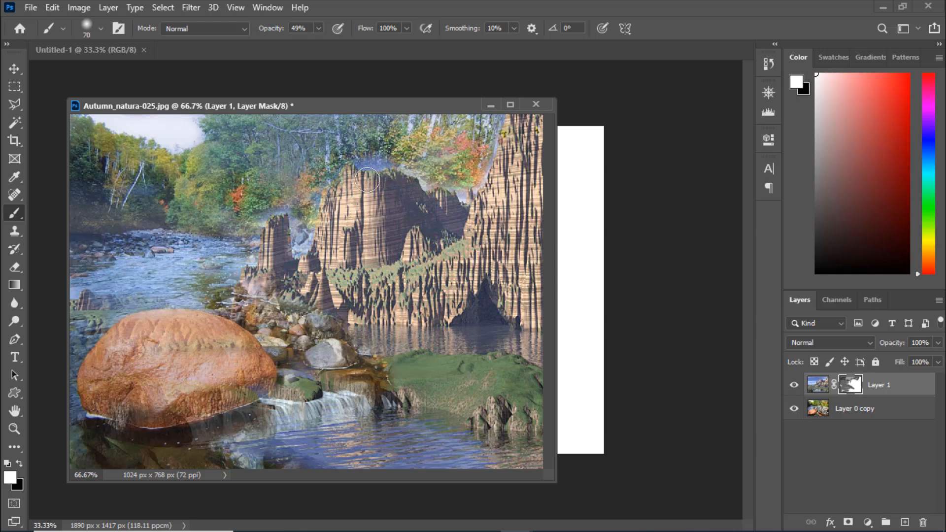
click(425, 216)
mouse_move(331, 362)
mouse_down()
mouse_move(302, 355)
mouse_move(336, 328)
mouse_move(347, 351)
mouse_move(321, 328)
mouse_up()
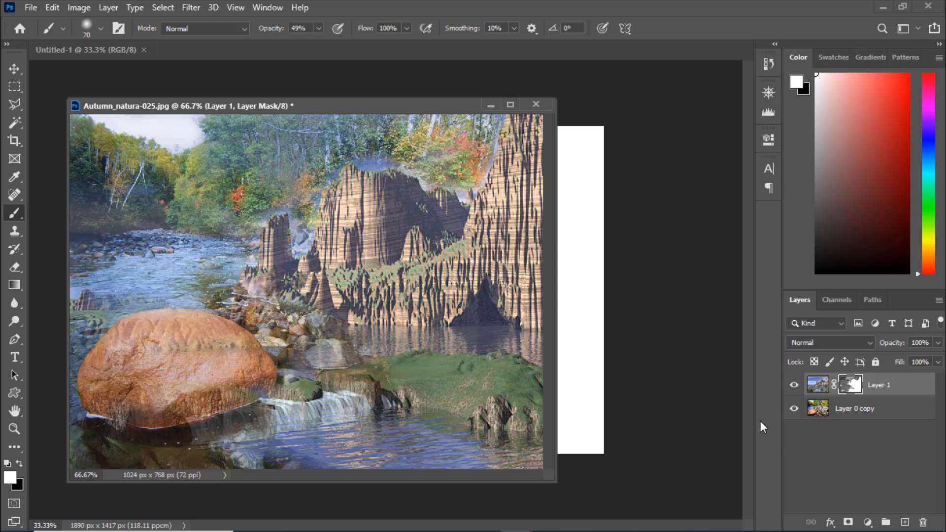